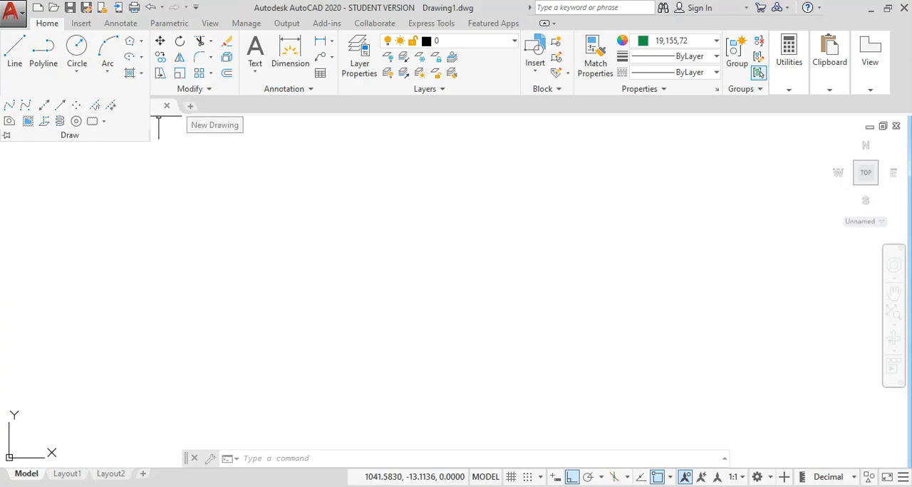
Step: Place 13 scattered point objects across the middle of the empty drawing area with the Multiple Points command
left_click(84, 89)
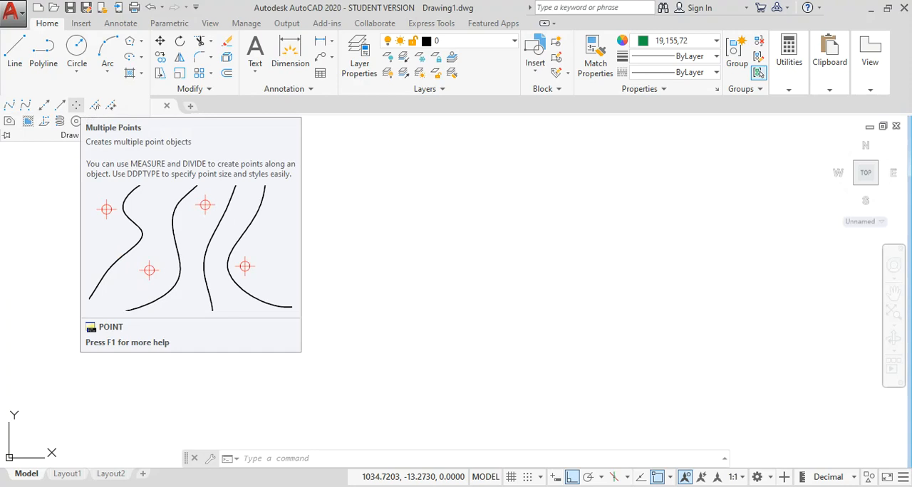
left_click(76, 105)
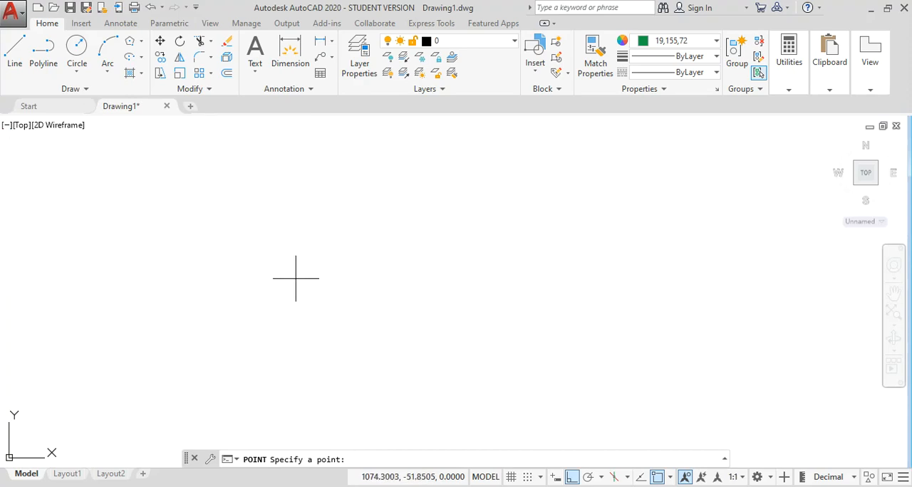
left_click(227, 288)
left_click(226, 240)
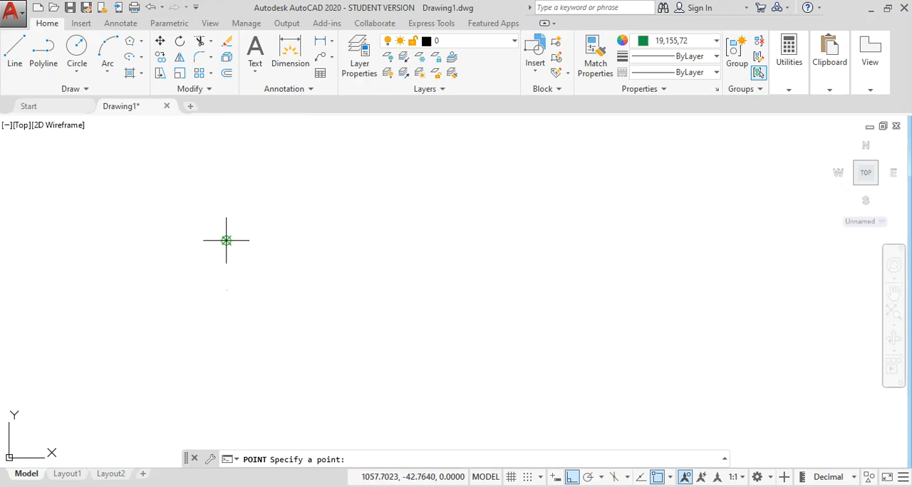
left_click(229, 181)
left_click(315, 165)
left_click(429, 194)
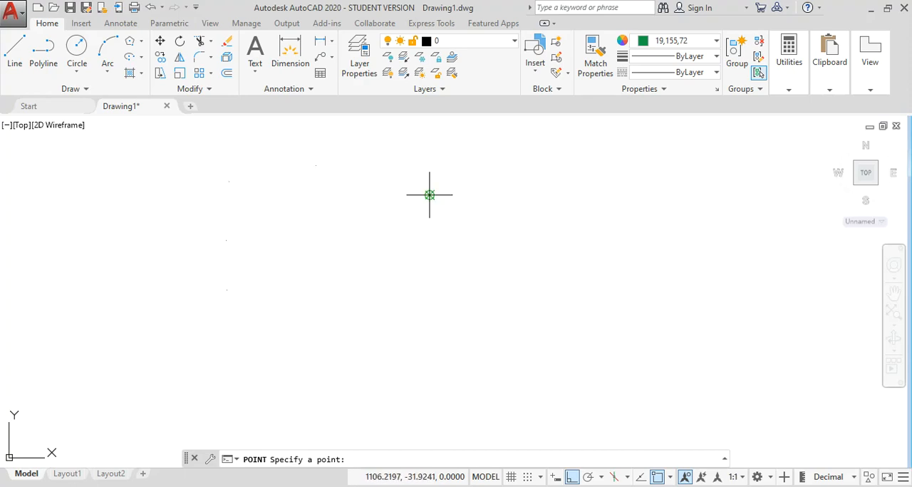
left_click(434, 274)
key("Escape")
key("Return")
left_click(295, 246)
left_click(331, 207)
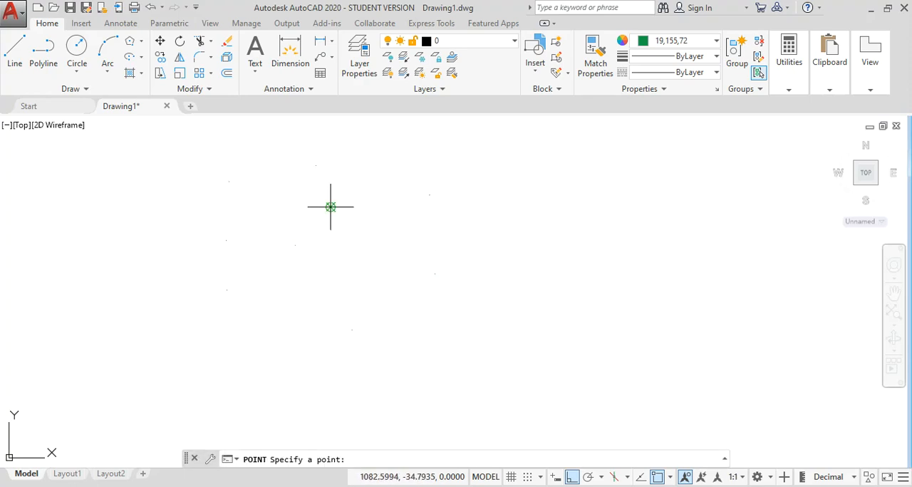
left_click(344, 234)
left_click(344, 280)
left_click(408, 259)
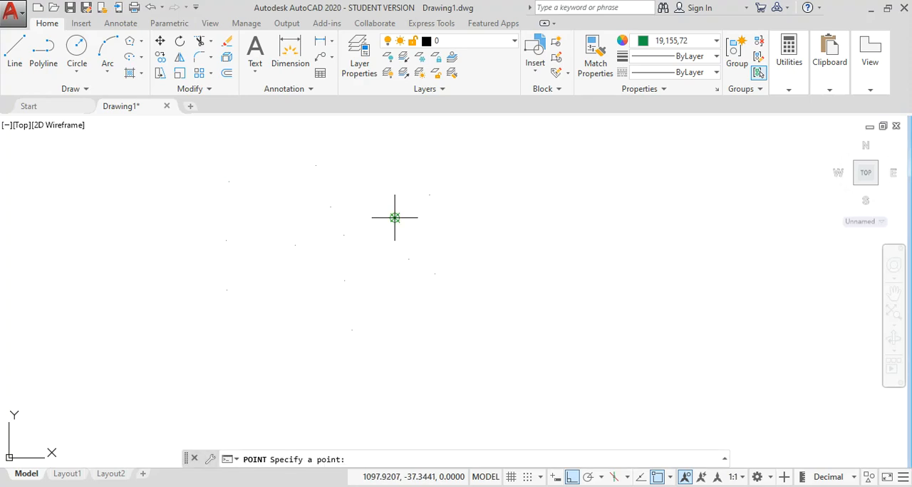
key("Escape")
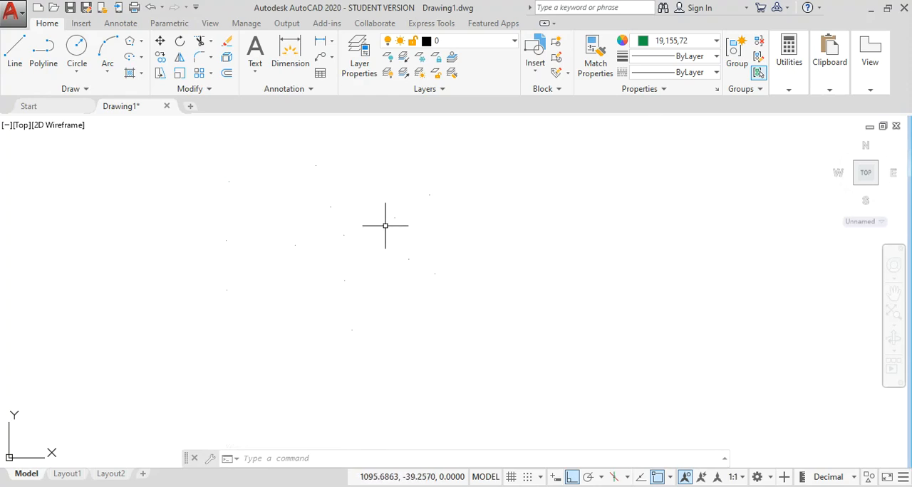
Step: Change the point style to the circle crossed by a diagonal X
left_click(788, 57)
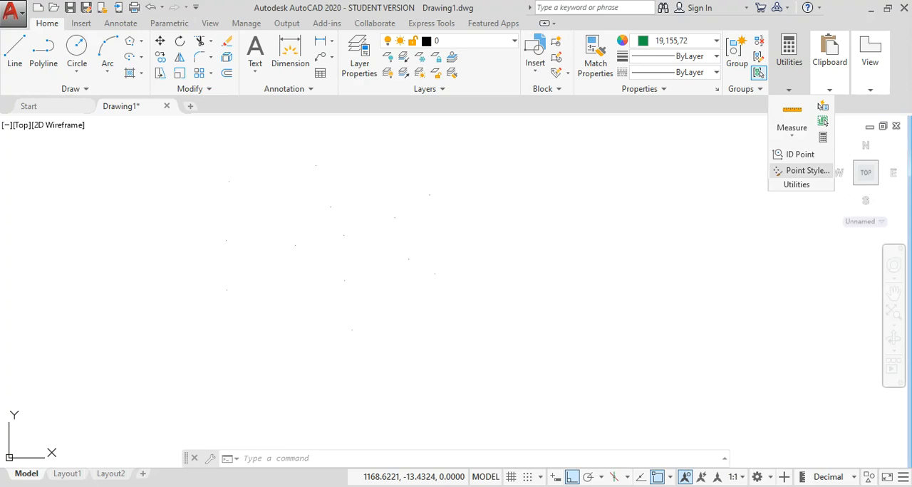
left_click(803, 171)
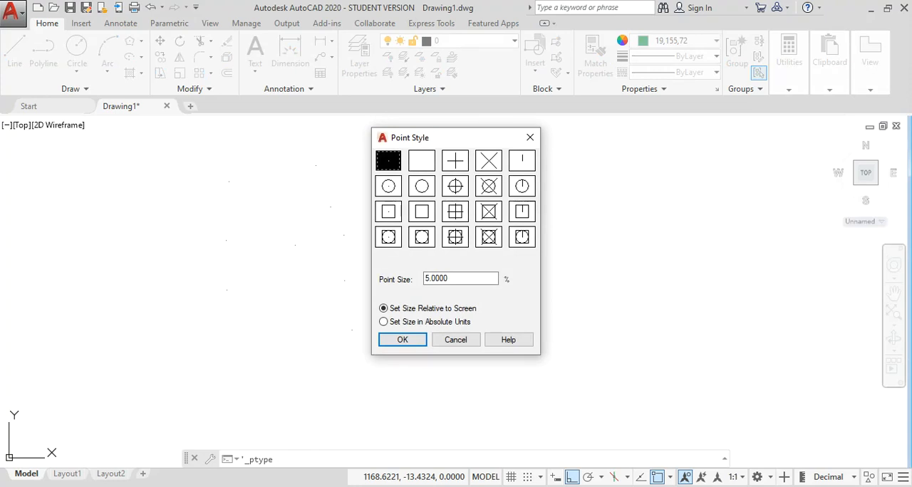
left_click(488, 186)
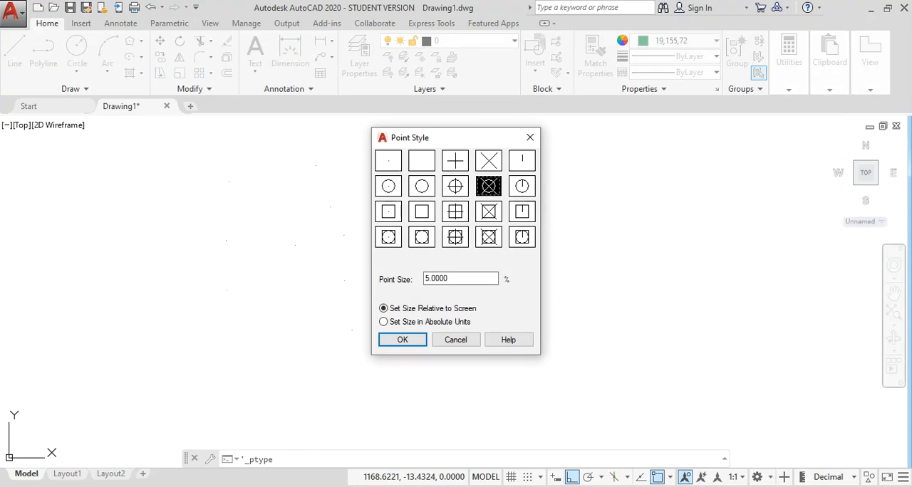
left_click(403, 340)
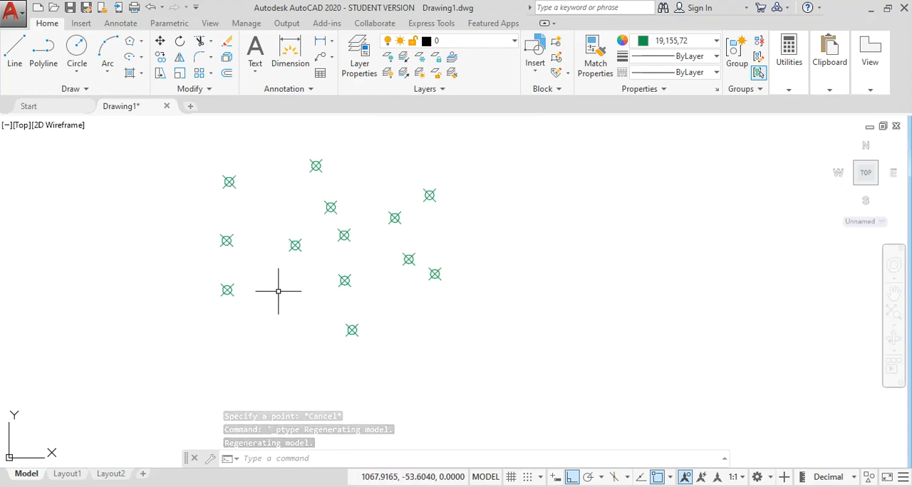
Step: Set the point size in the point style settings to 10 percent relative to the screen
left_click(788, 56)
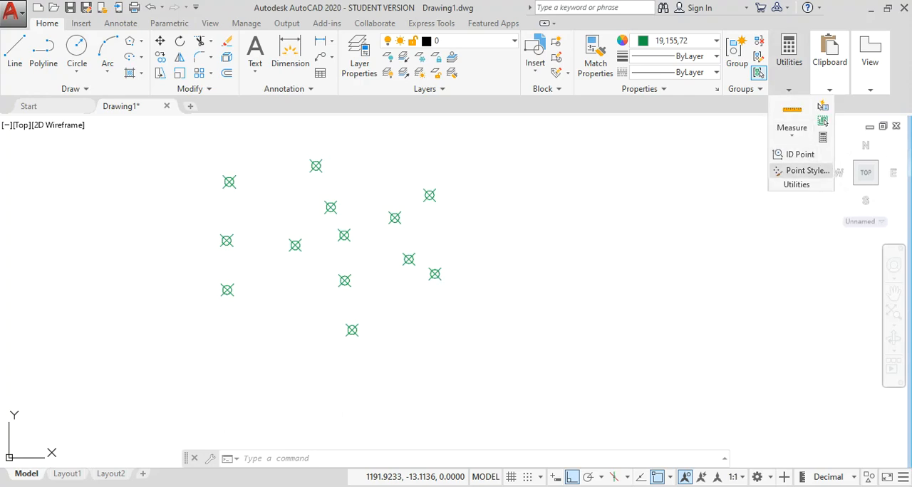
left_click(801, 171)
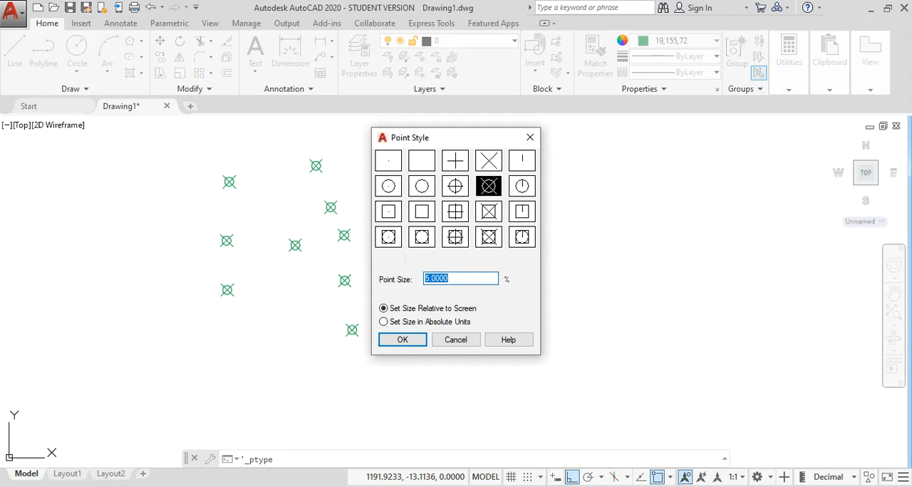
type("10")
left_click(401, 340)
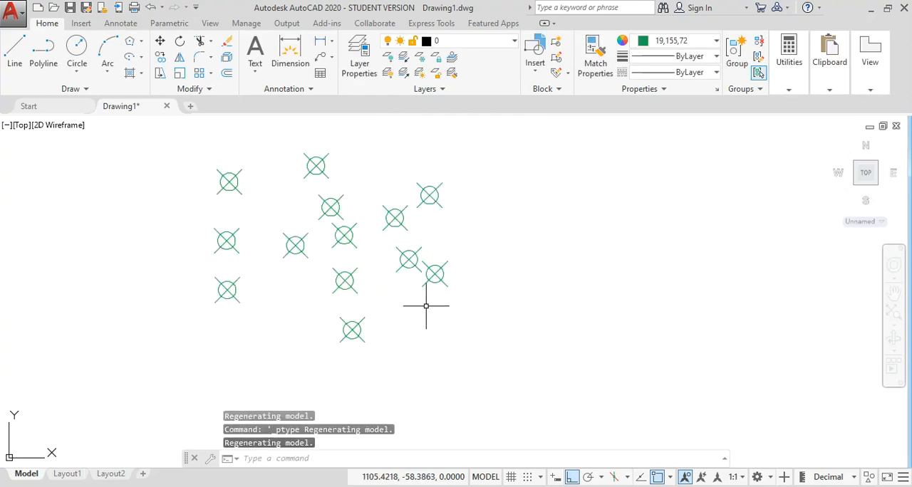
Step: Switch the point sizing to absolute units, keeping the size value of 10
scroll(409, 258, "down", 3)
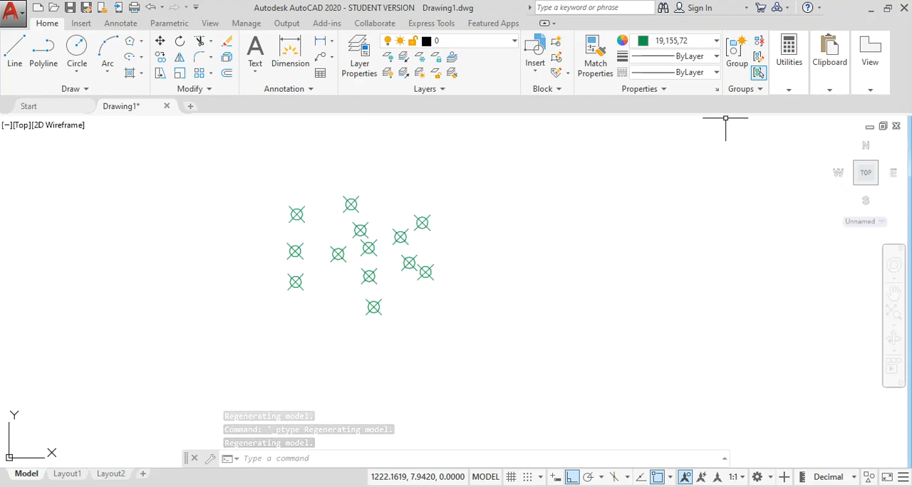
left_click(789, 71)
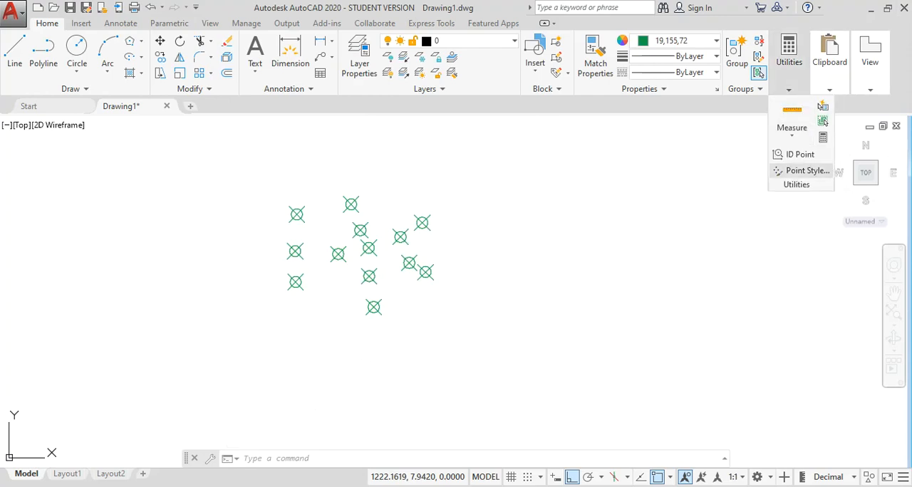
left_click(808, 171)
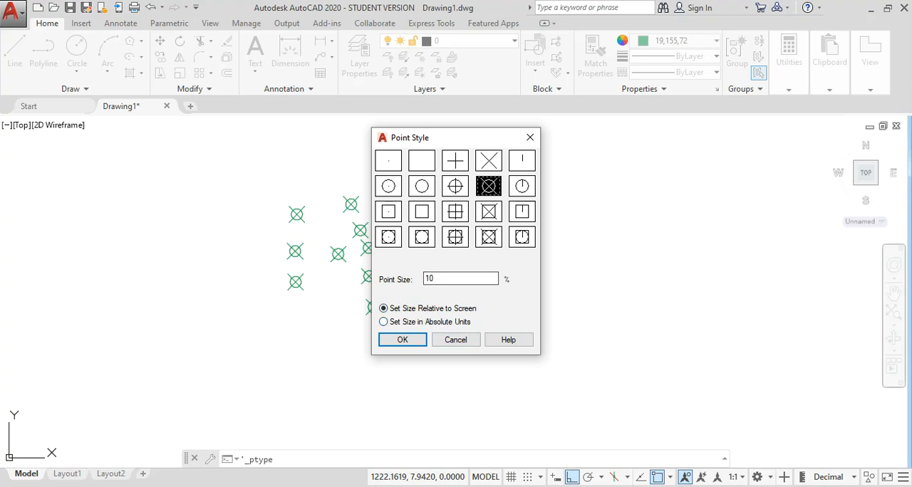
left_click_drag(462, 135, 627, 156)
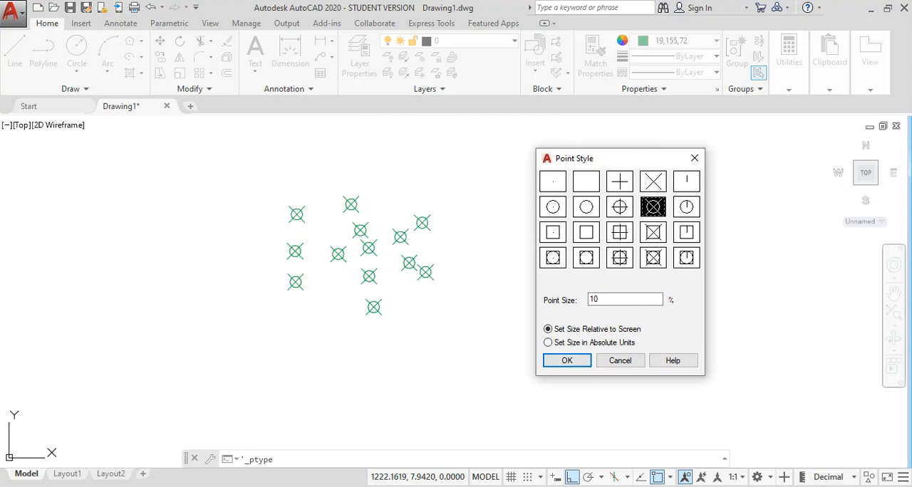
left_click(548, 342)
left_click(568, 361)
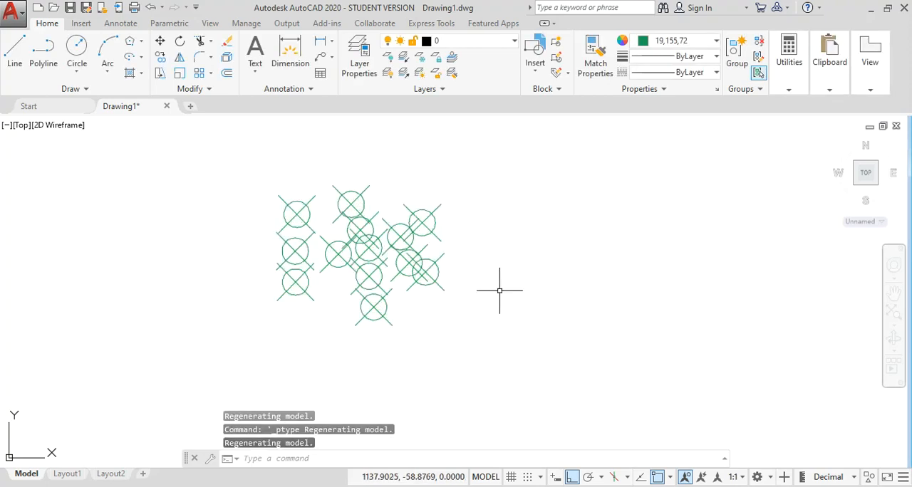
Step: Return the point sizing to relative to screen with the size value of 10 percent
scroll(373, 249, "up", 5)
scroll(369, 246, "down", 5)
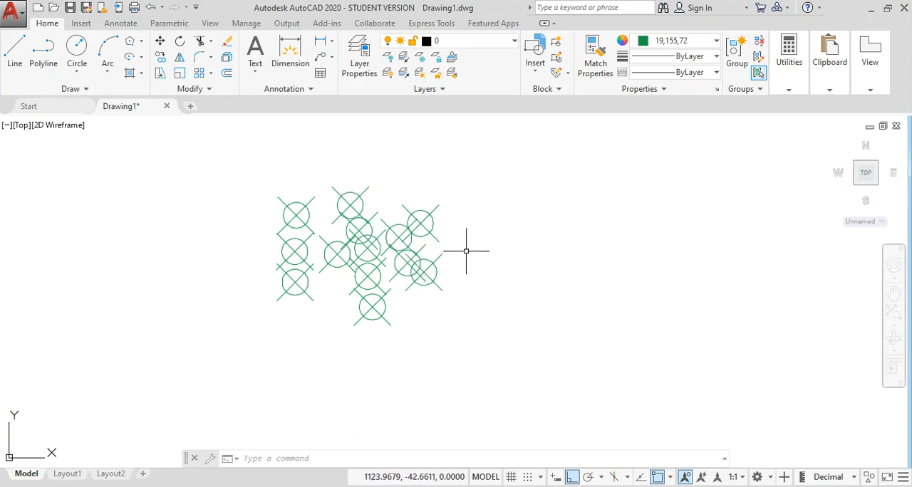
left_click(788, 61)
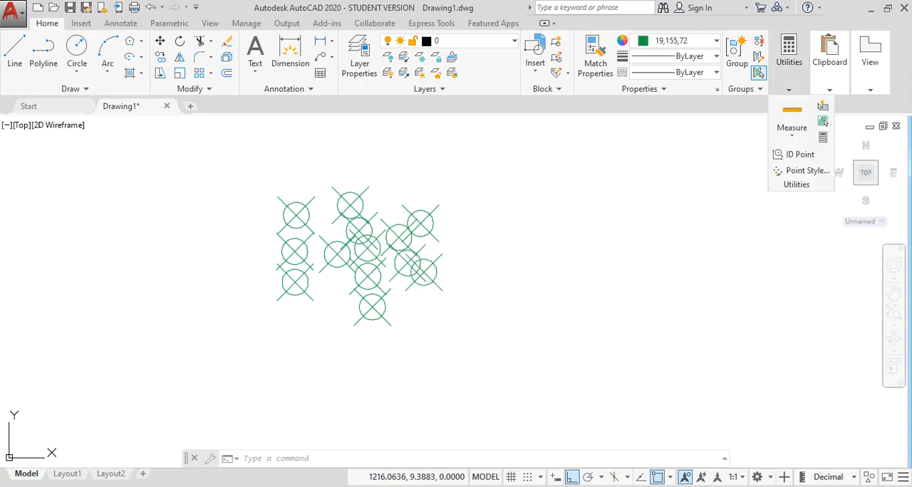
left_click(805, 170)
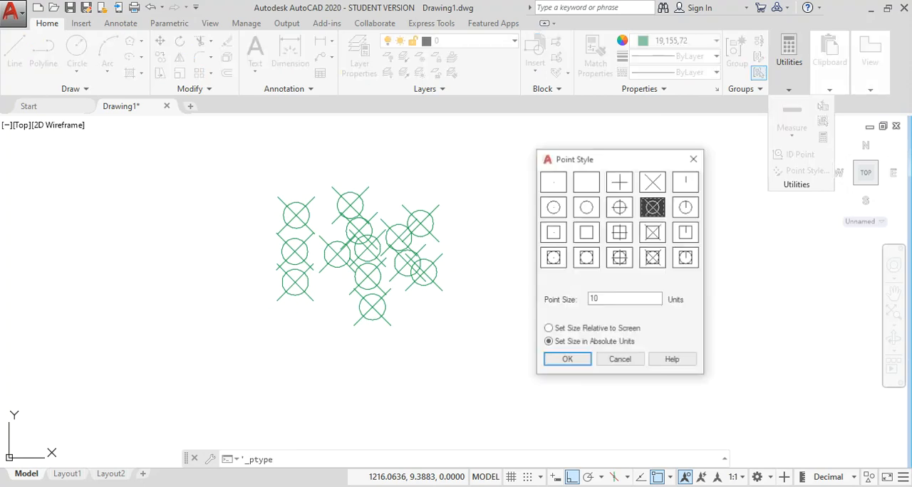
left_click(548, 329)
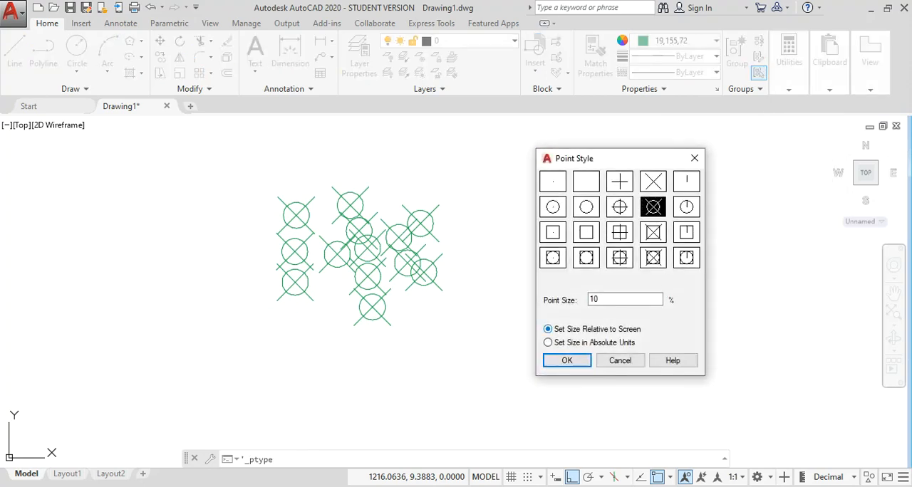
left_click(566, 361)
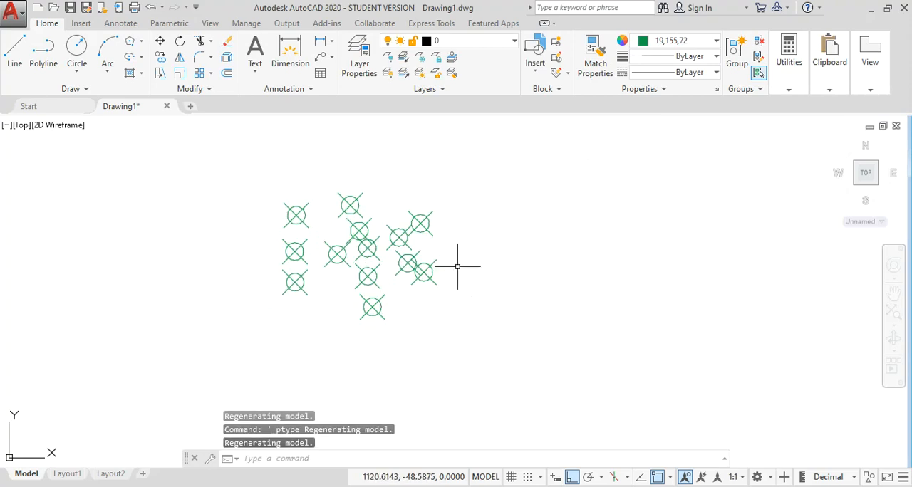
Step: Query the coordinates of the upper point at the far right of the group with ID Point
left_click(788, 57)
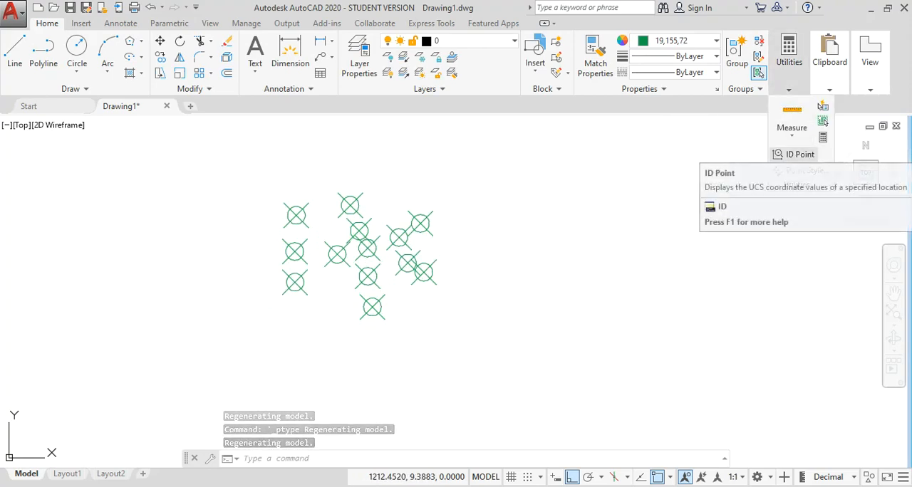
left_click(798, 154)
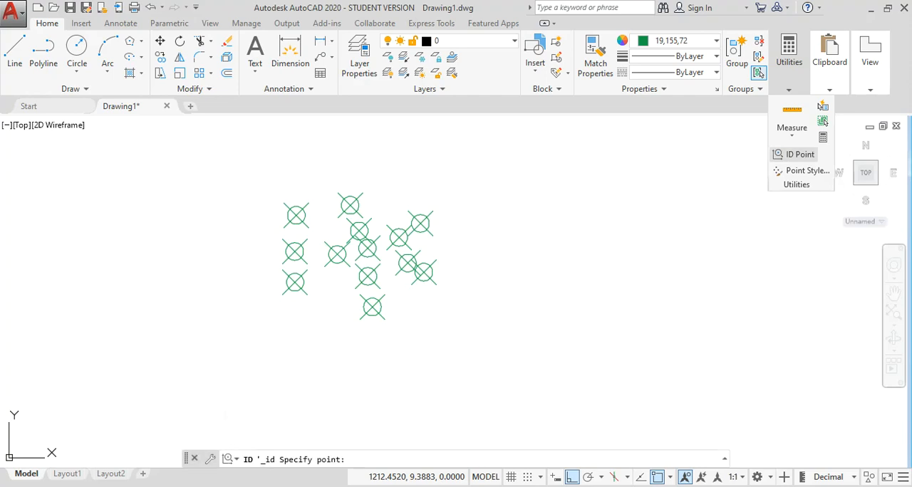
left_click(418, 219)
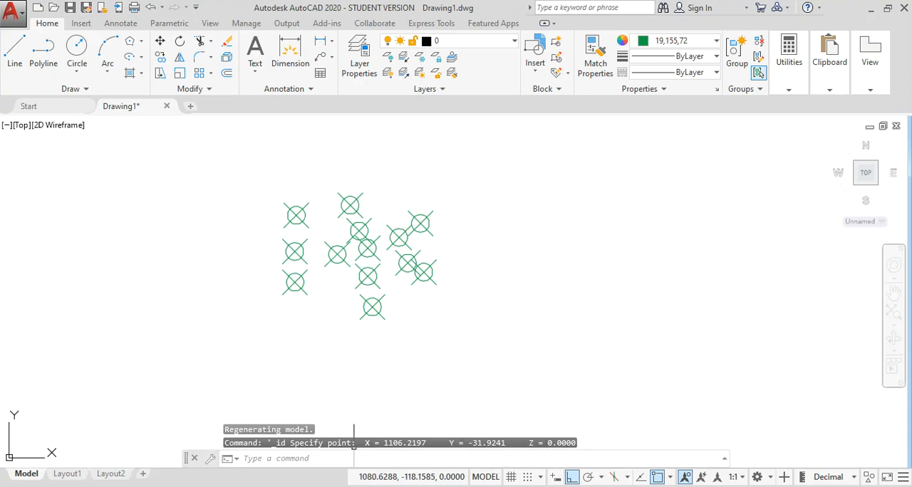
mouse_move(789, 62)
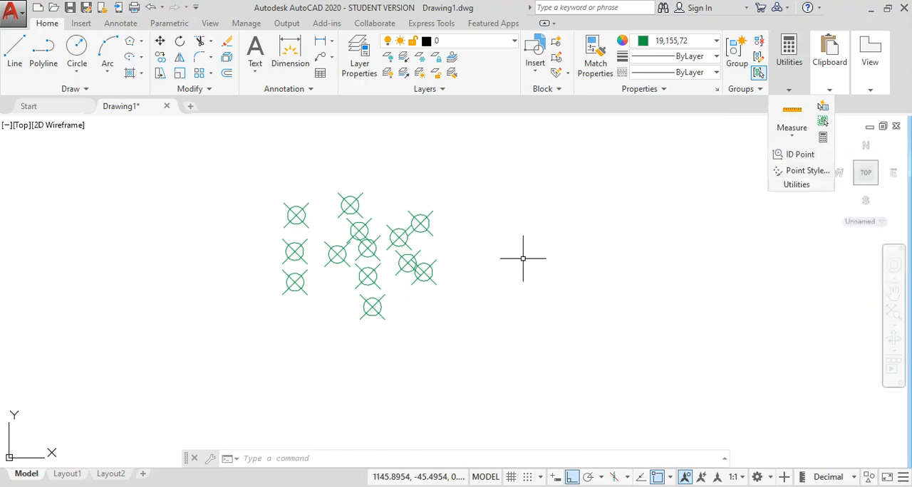
key("Escape")
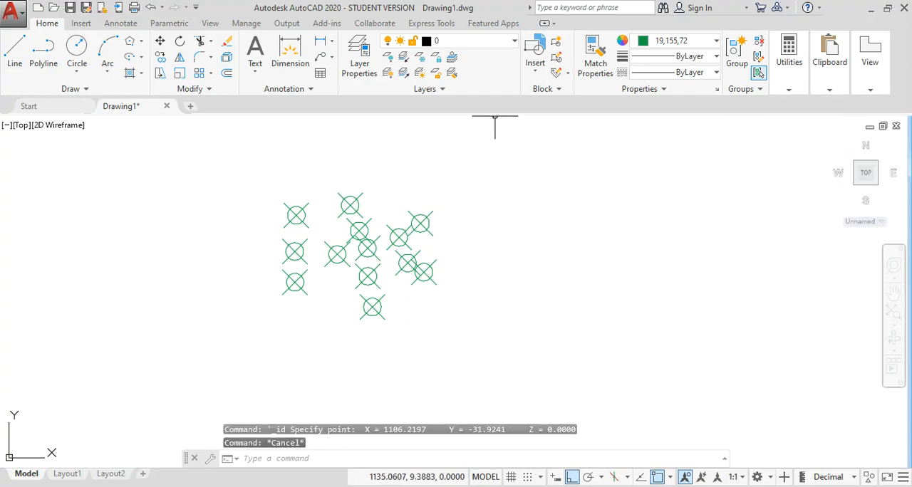